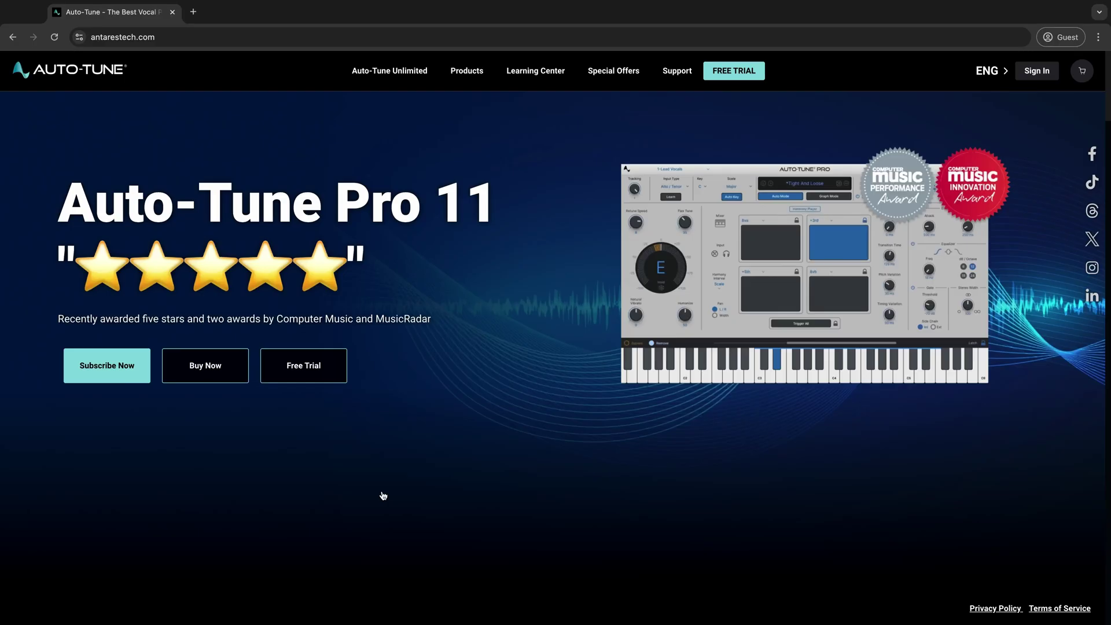
Download the Auto-Tune Central installer from the Antares Software Download Manager page.
mouse_move(683, 75)
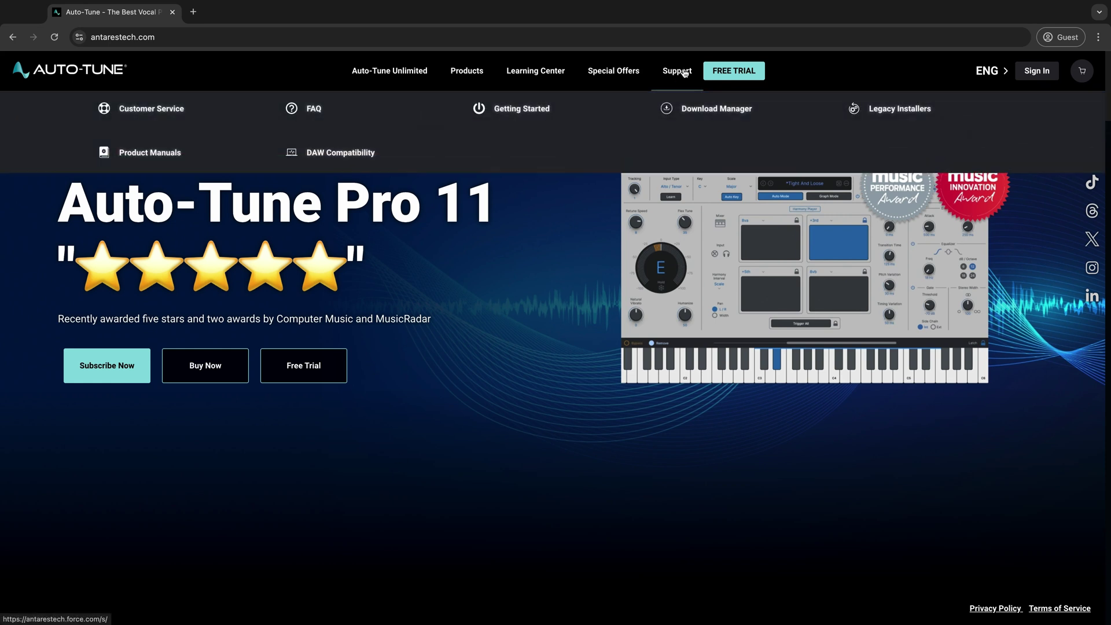
click(673, 108)
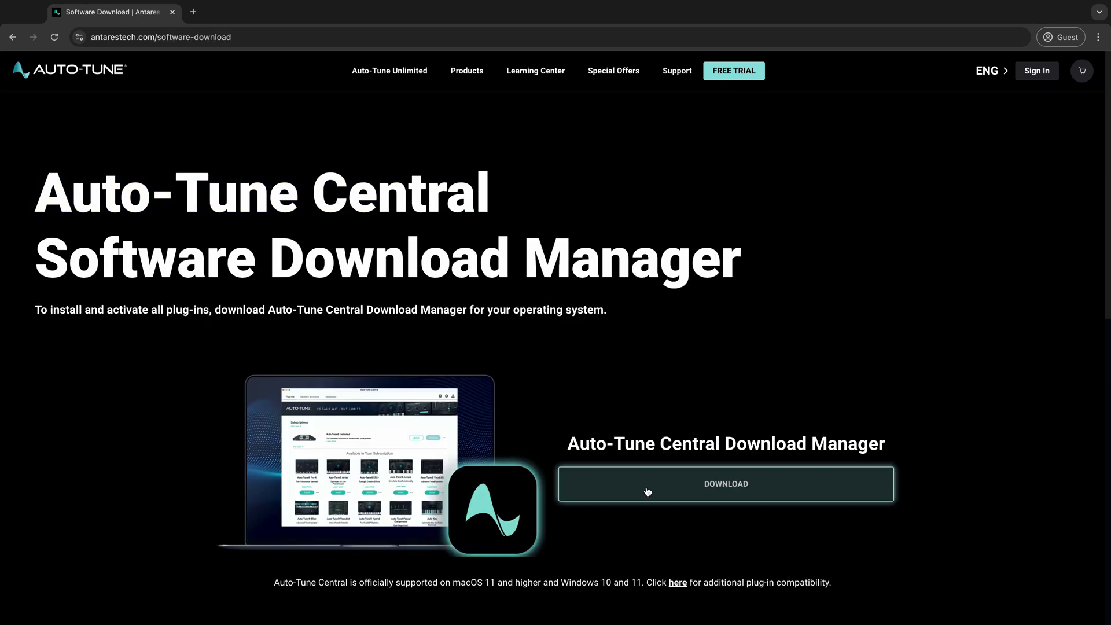
click(648, 492)
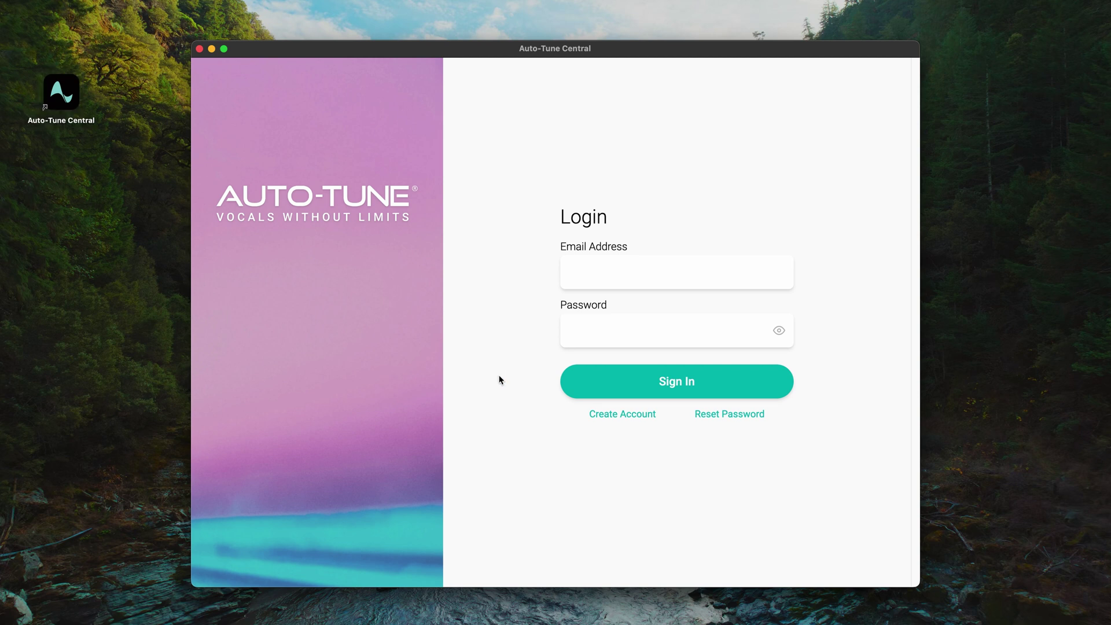
Sign in with the account email and password, then choose Link Now to link iLok.
click(606, 271)
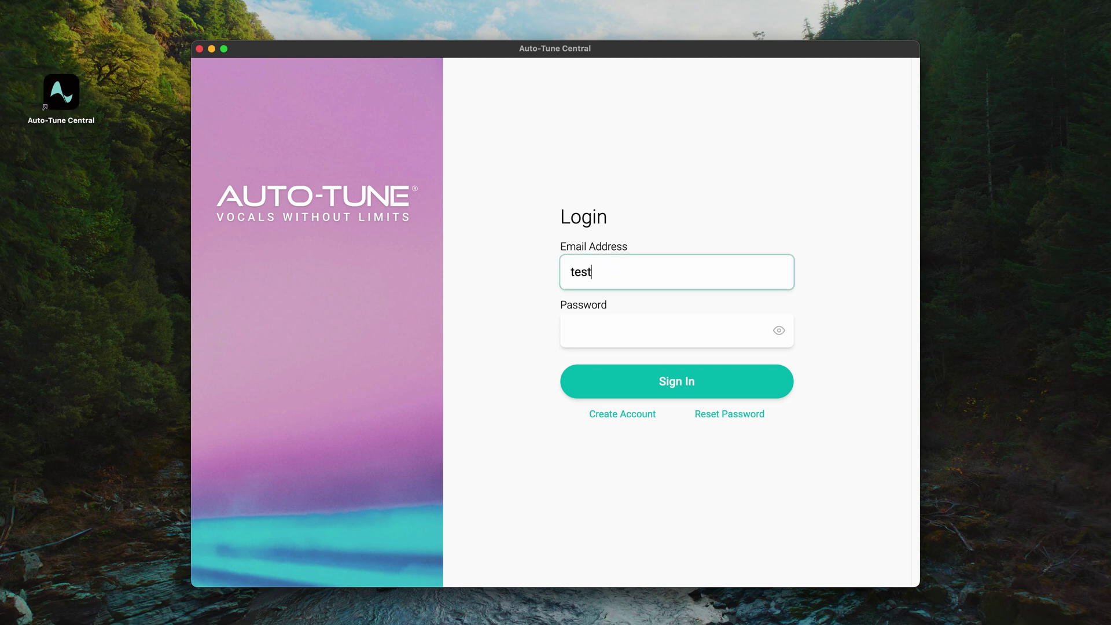
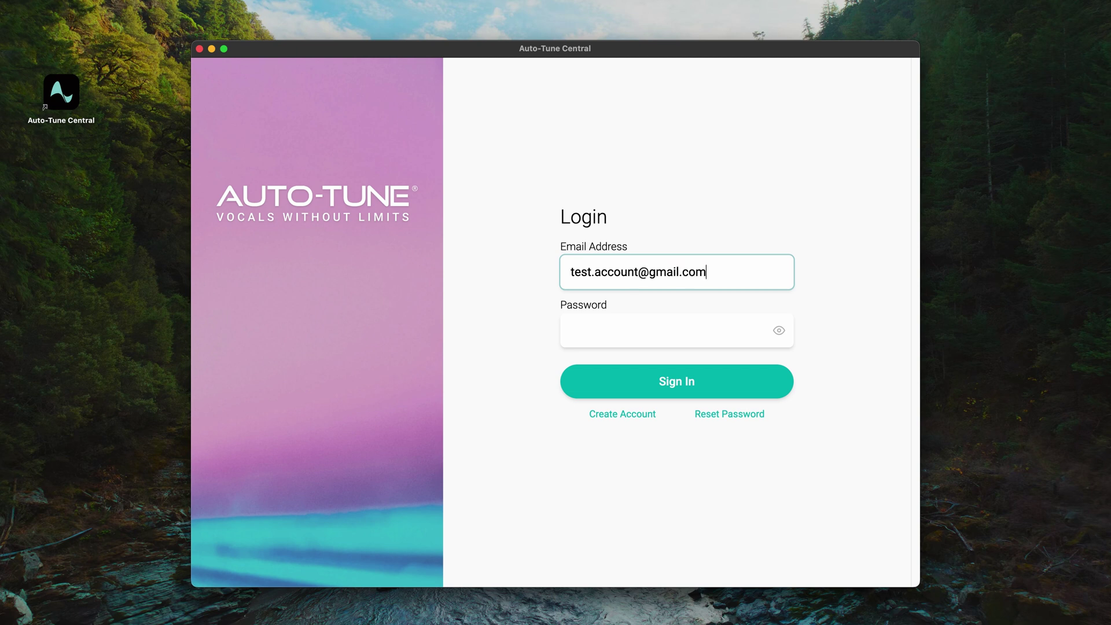
key(Tab)
text(p••••••)
click(641, 382)
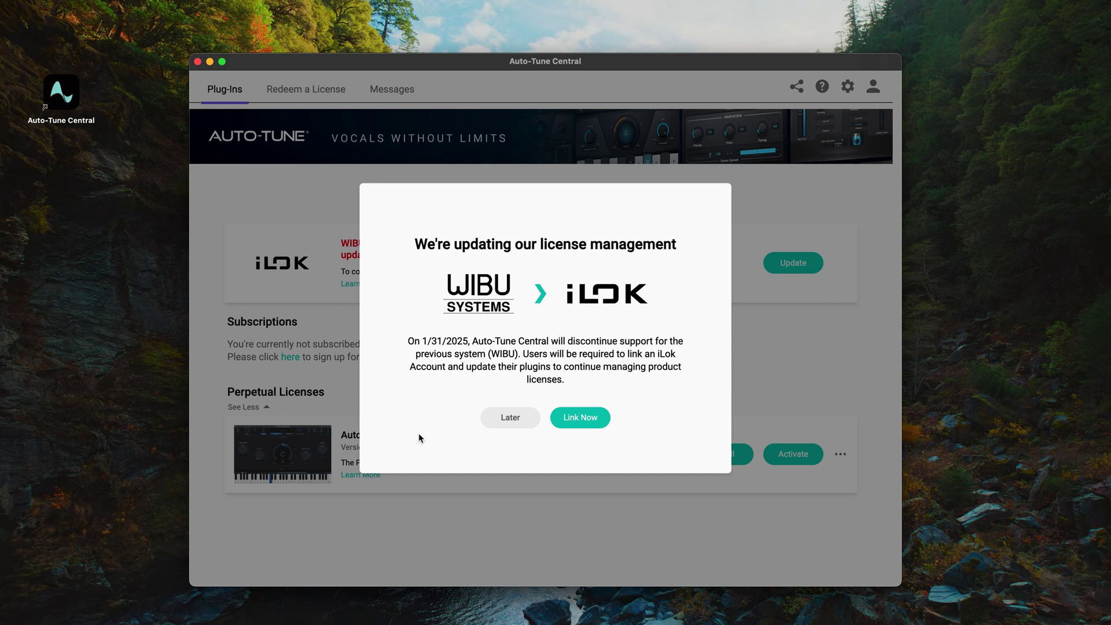
click(574, 426)
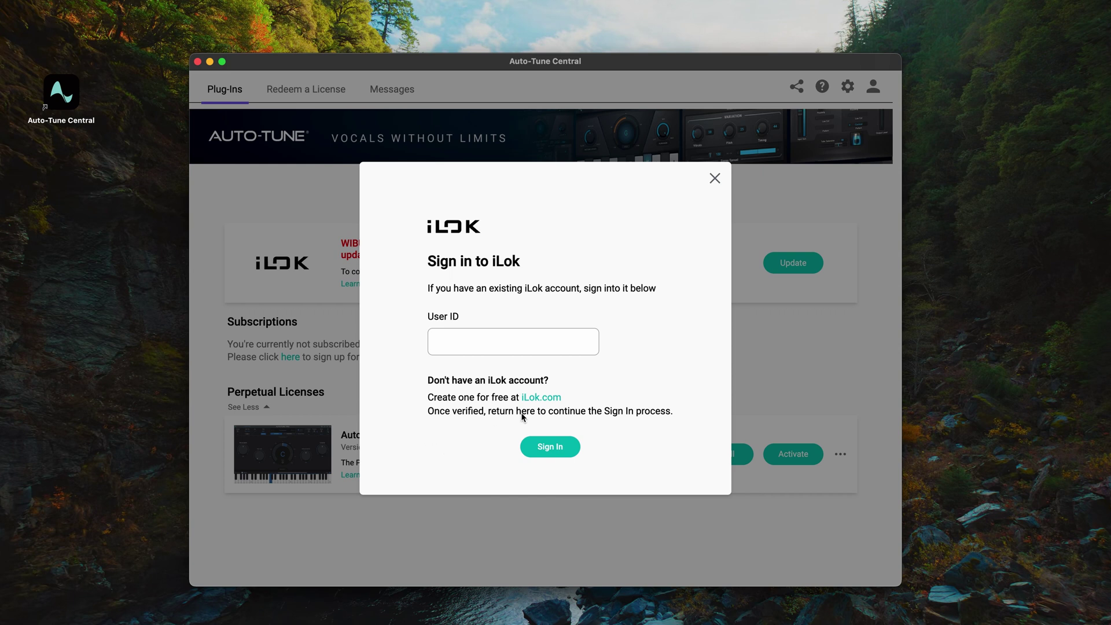
On iLok.com's free account form, enter a new user ID plus first and last name.
click(541, 398)
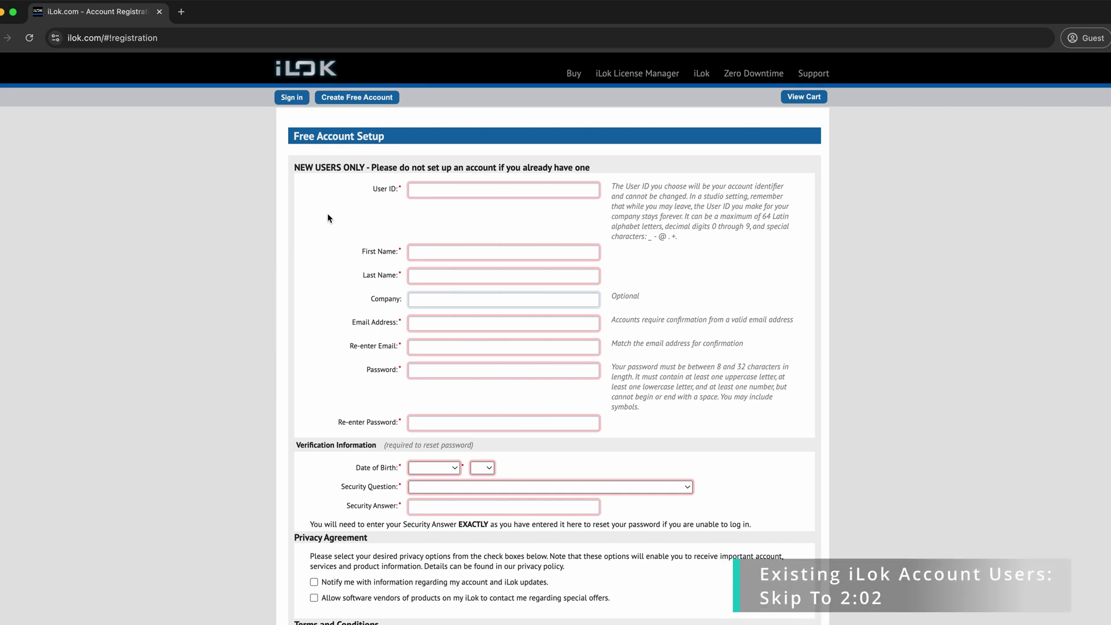
click(434, 190)
text(antarests)
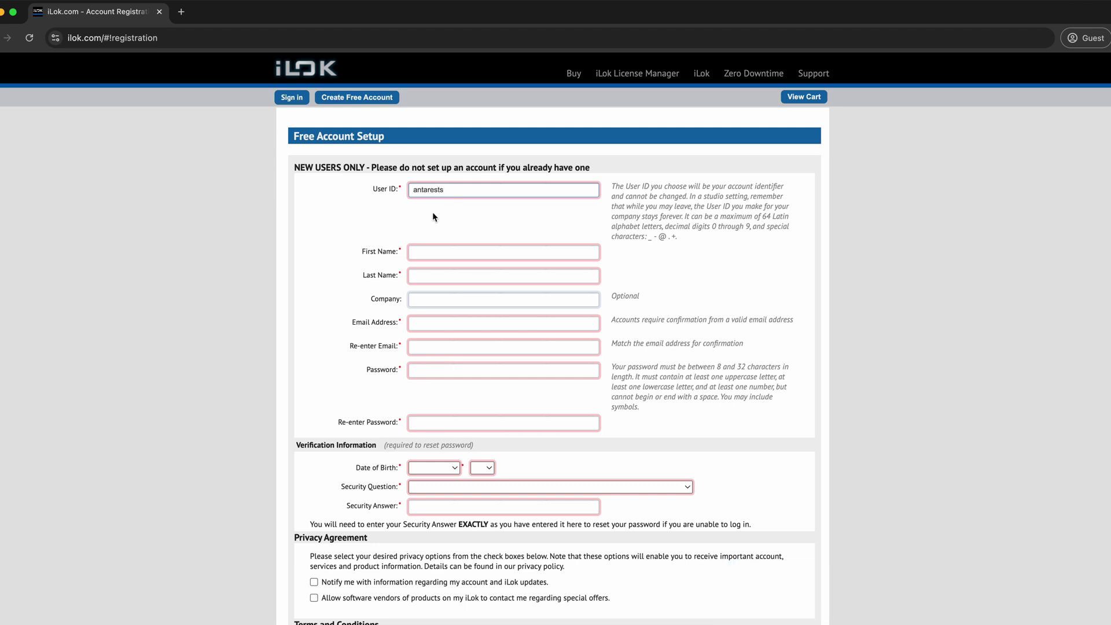
click(426, 252)
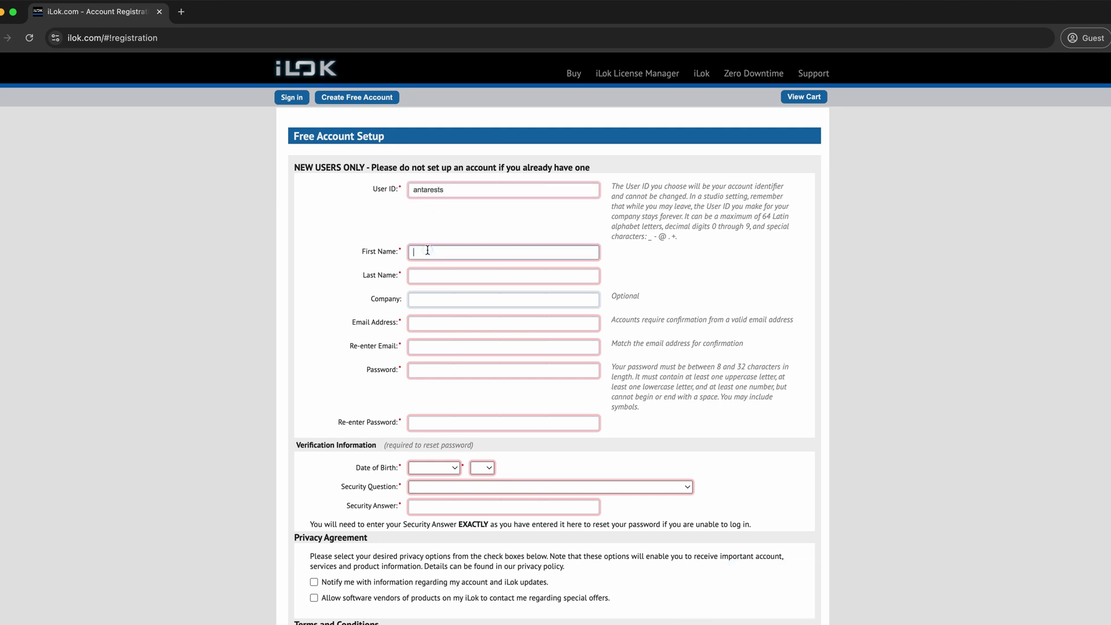
text(Antares)
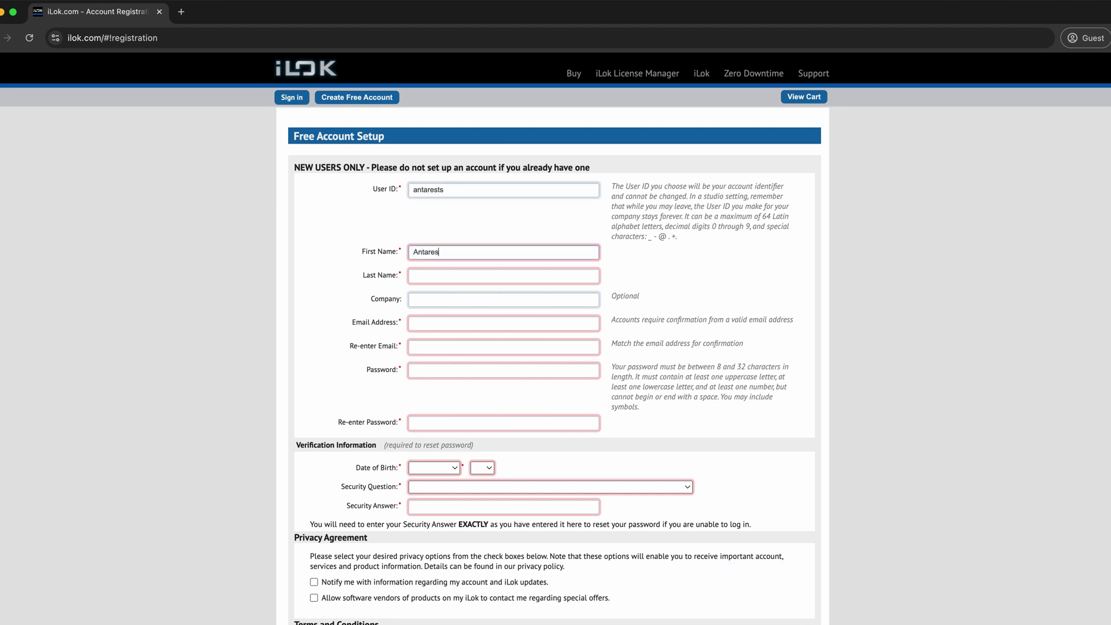
click(426, 276)
text(Auto-Tune)
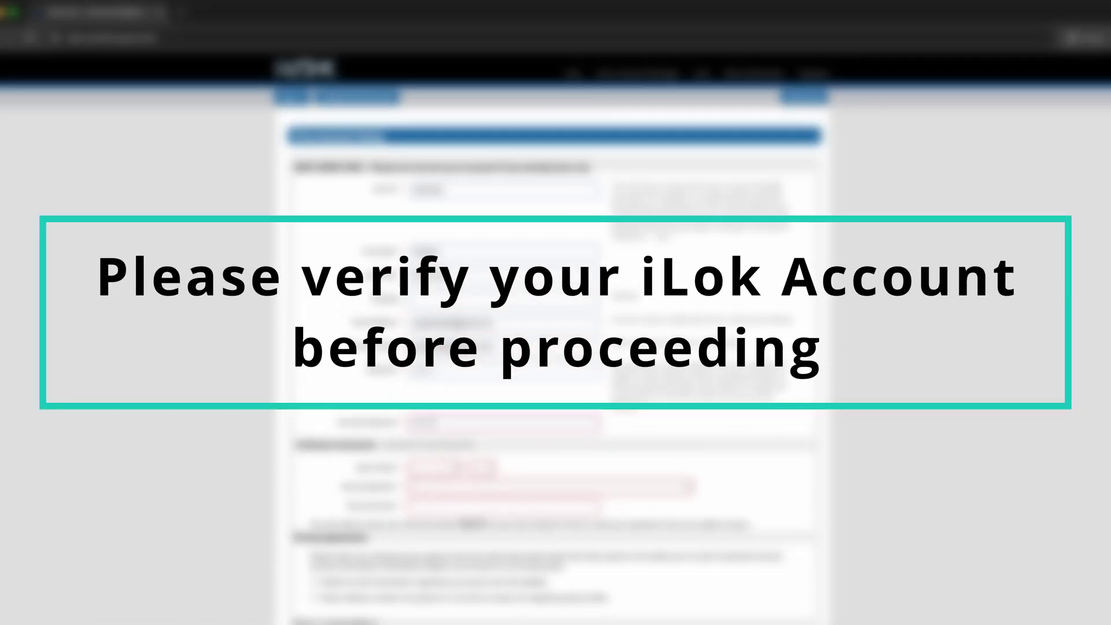
Set the date of birth and complete the reCAPTCHA check.
scroll(440, 423, down, 2)
click(425, 418)
click(481, 418)
click(439, 454)
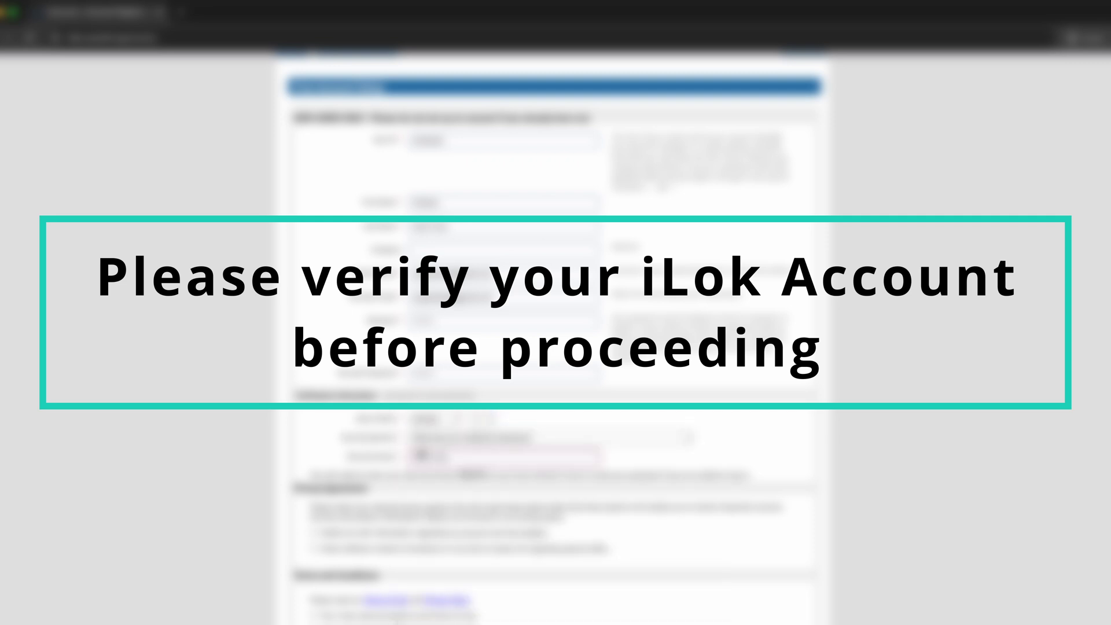
scroll(438, 455, down, 3)
click(329, 524)
click(549, 615)
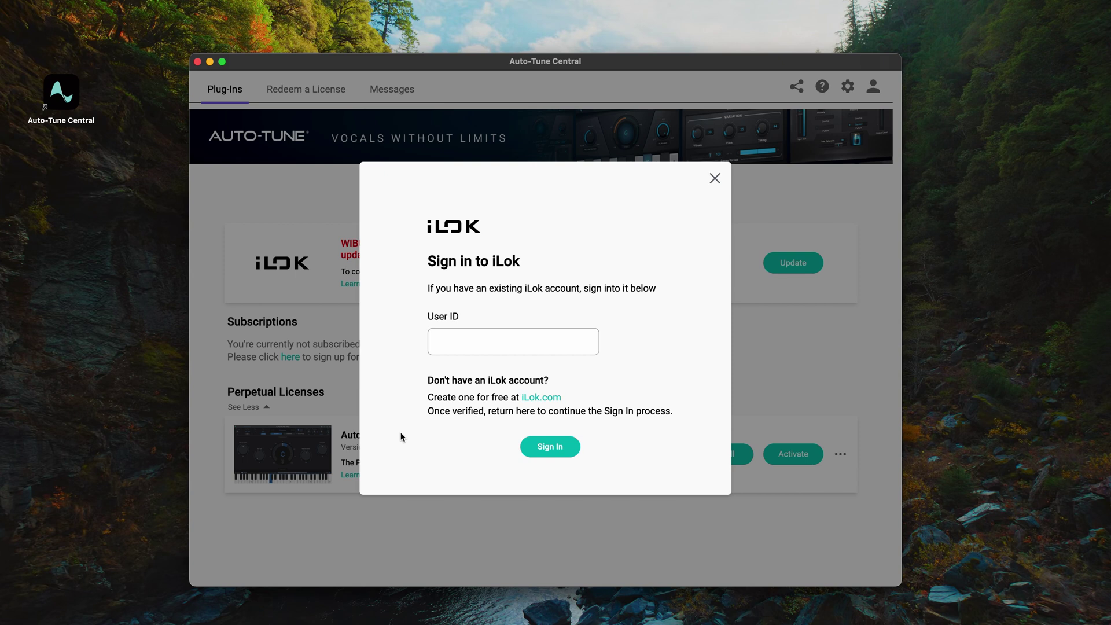
Sign in to iLok with the new user ID and continue to iLok.com to authorize.
click(480, 345)
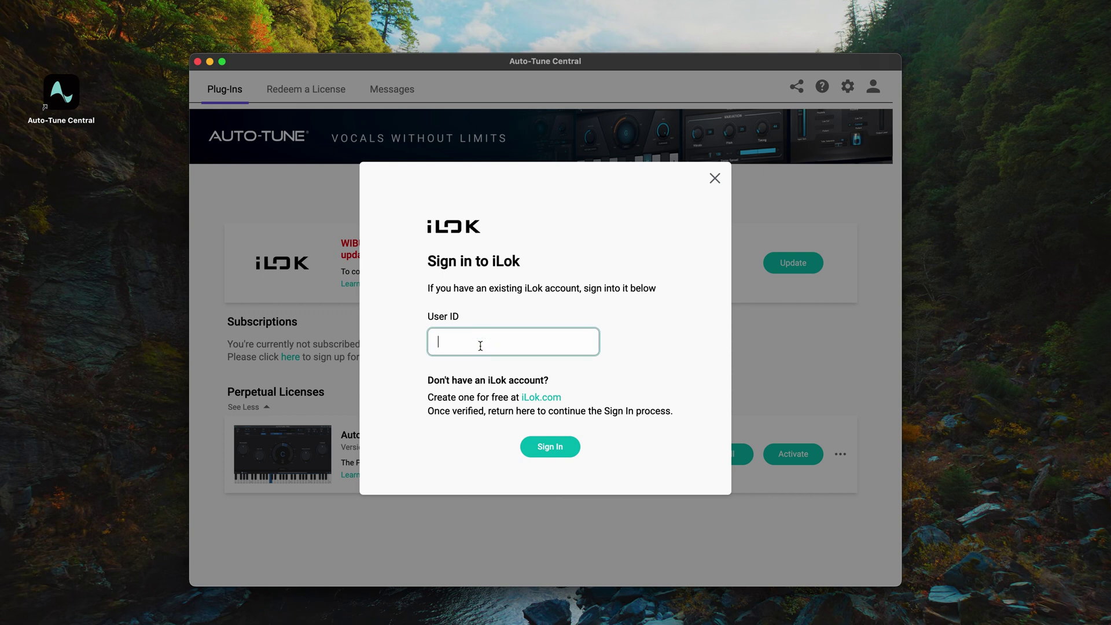
text(antarests)
click(537, 452)
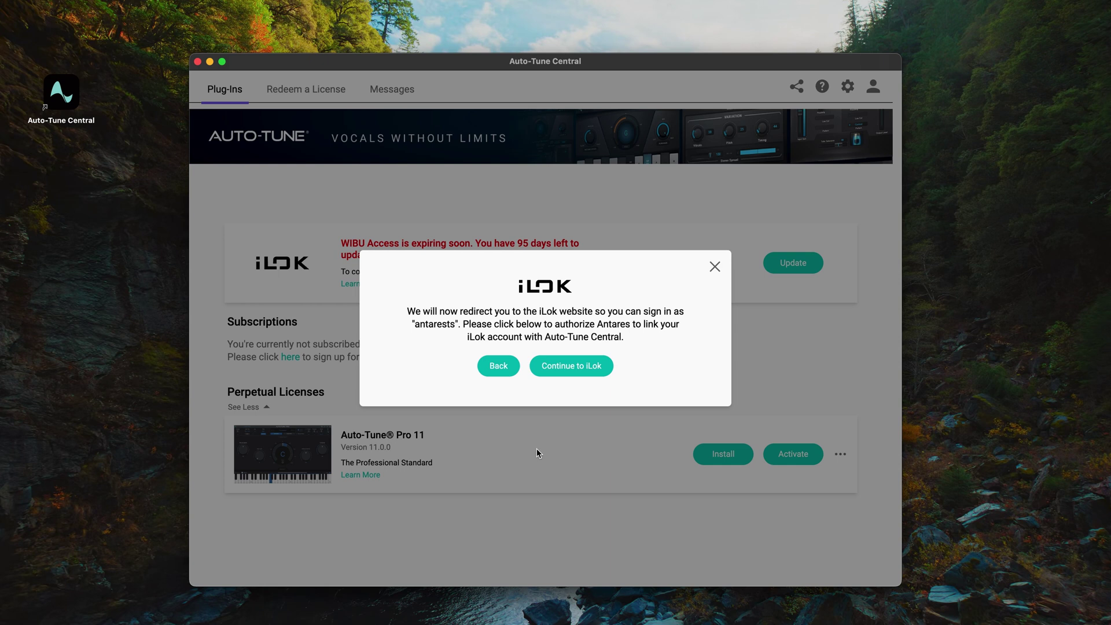
click(607, 371)
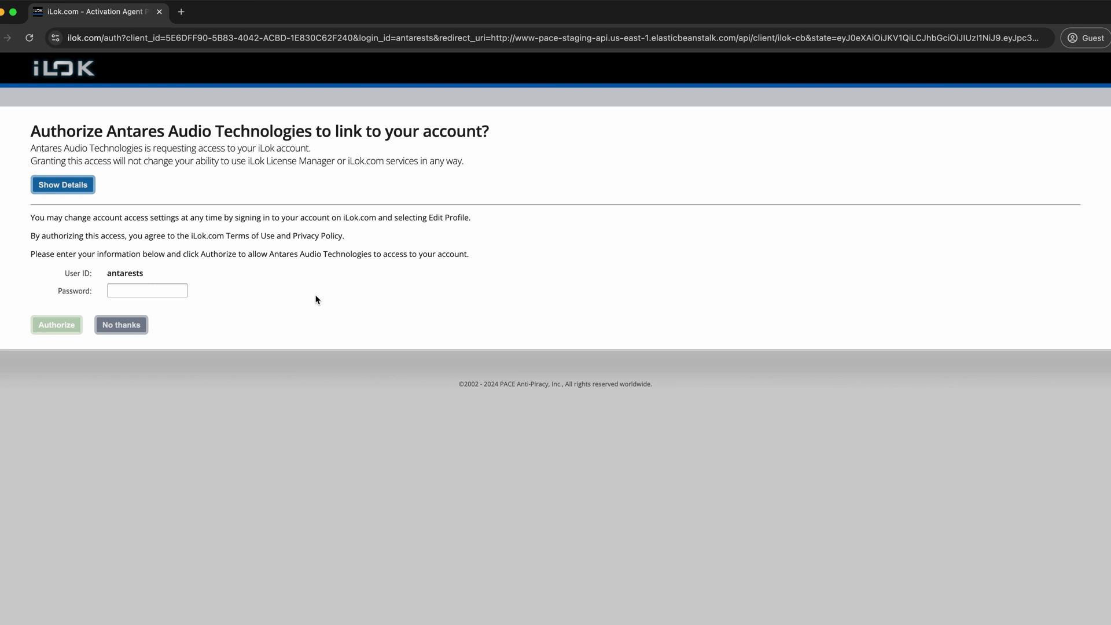
Enter the iLok account password and authorize Antares Audio Technologies.
click(164, 289)
text(••••••••)
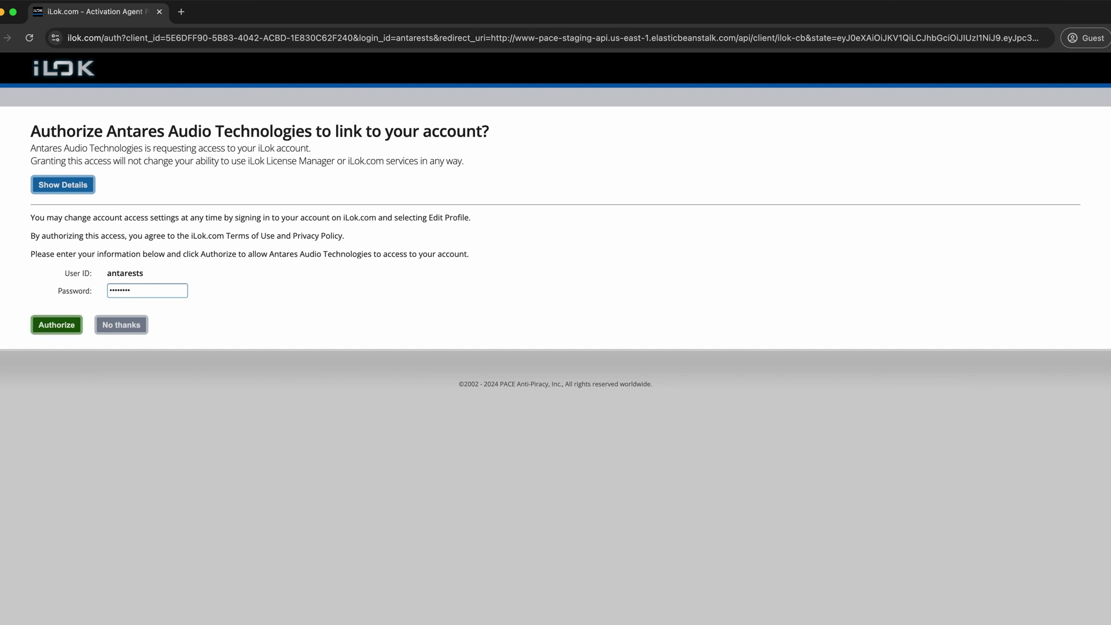
click(58, 327)
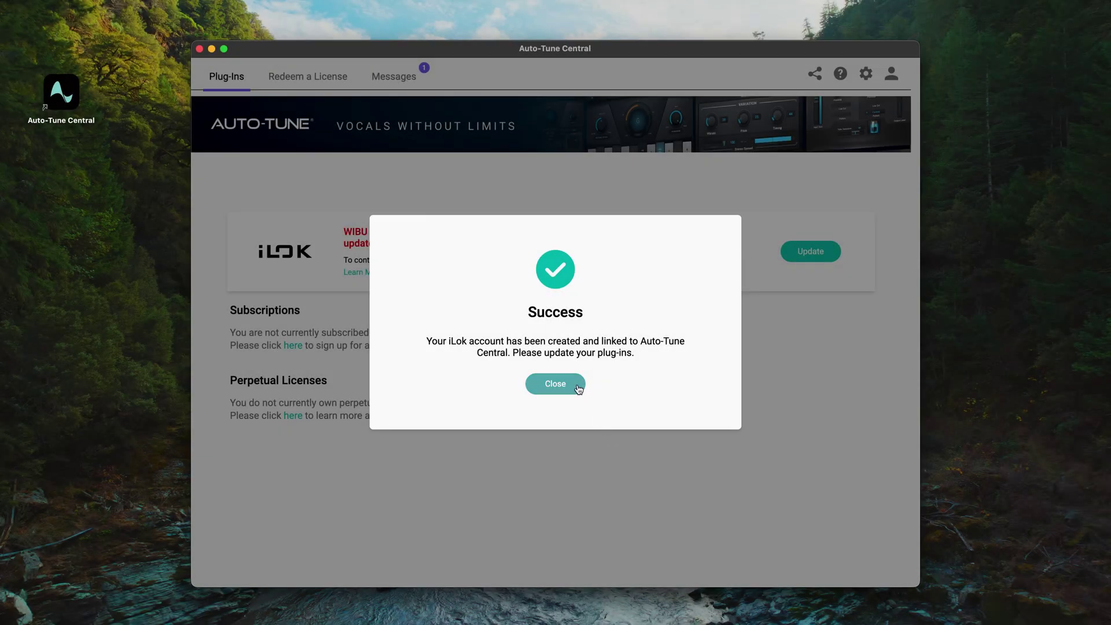
Close the Success and License Update Complete dialogs so Auto-Tune Pro 11 lists 2 activations.
click(556, 384)
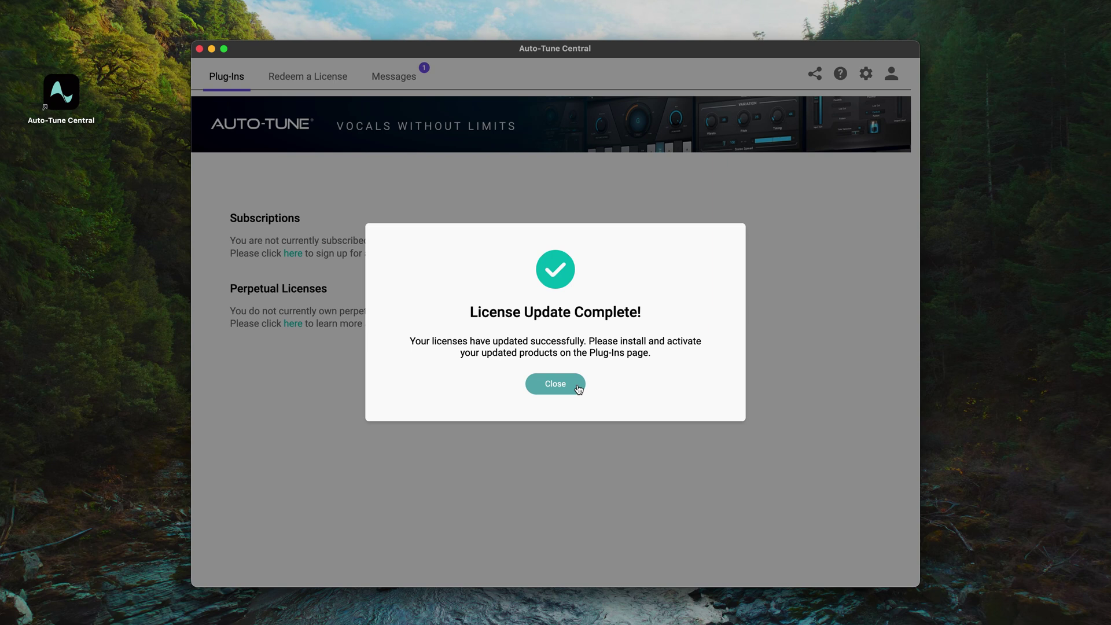
click(578, 386)
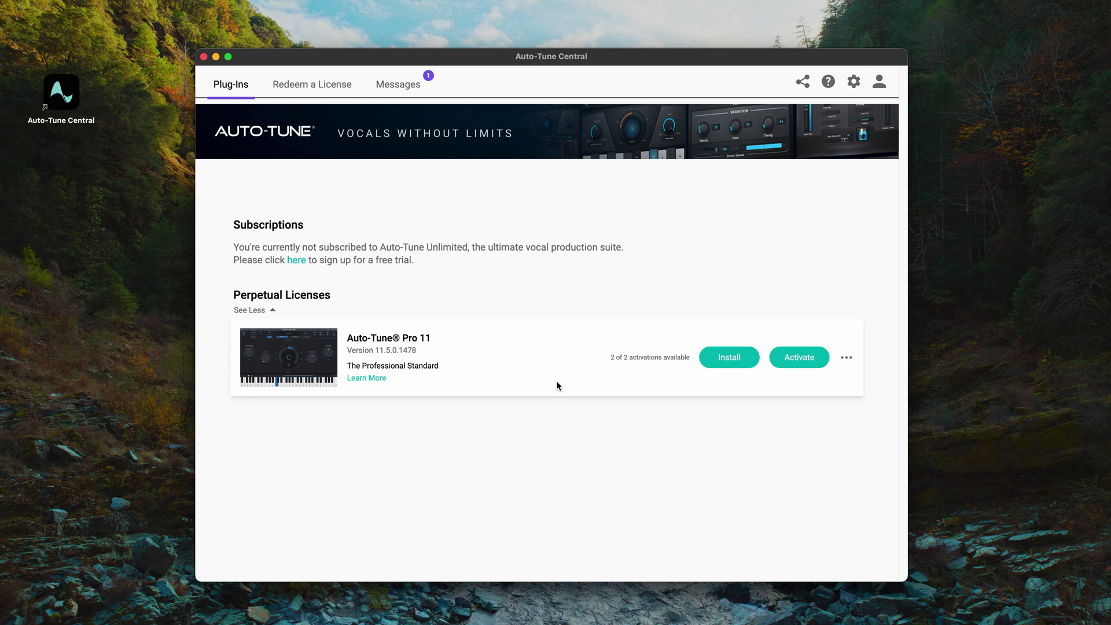
Install Auto-Tune Pro 11 from its Perpetual Licenses entry.
click(745, 359)
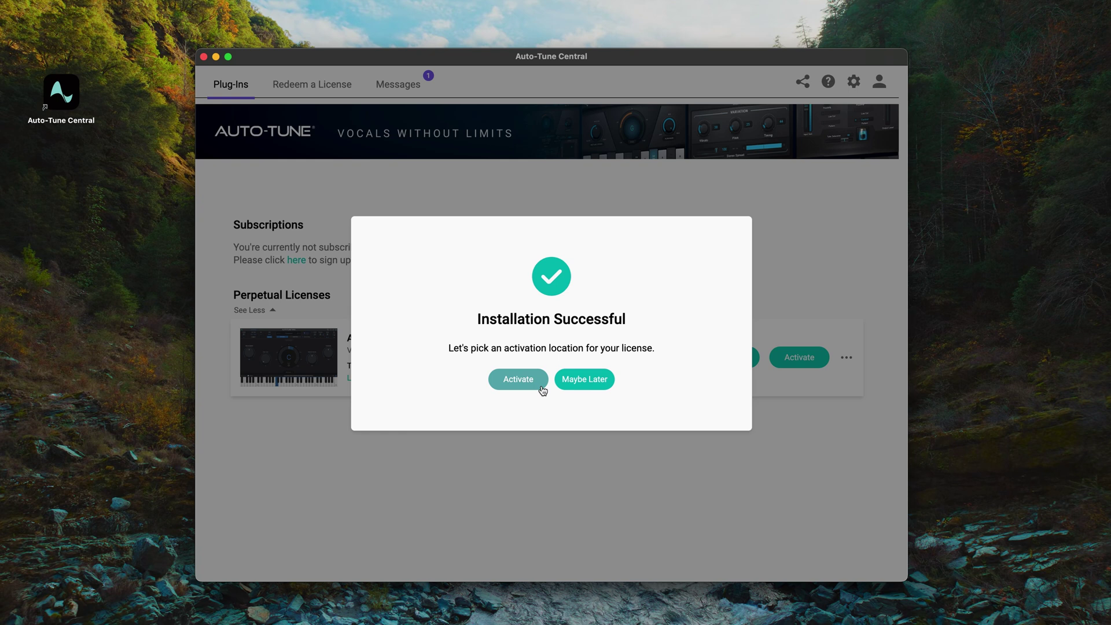
Activate the Auto-Tune Pro 11 license on the iLok USB key rather than this computer.
click(543, 391)
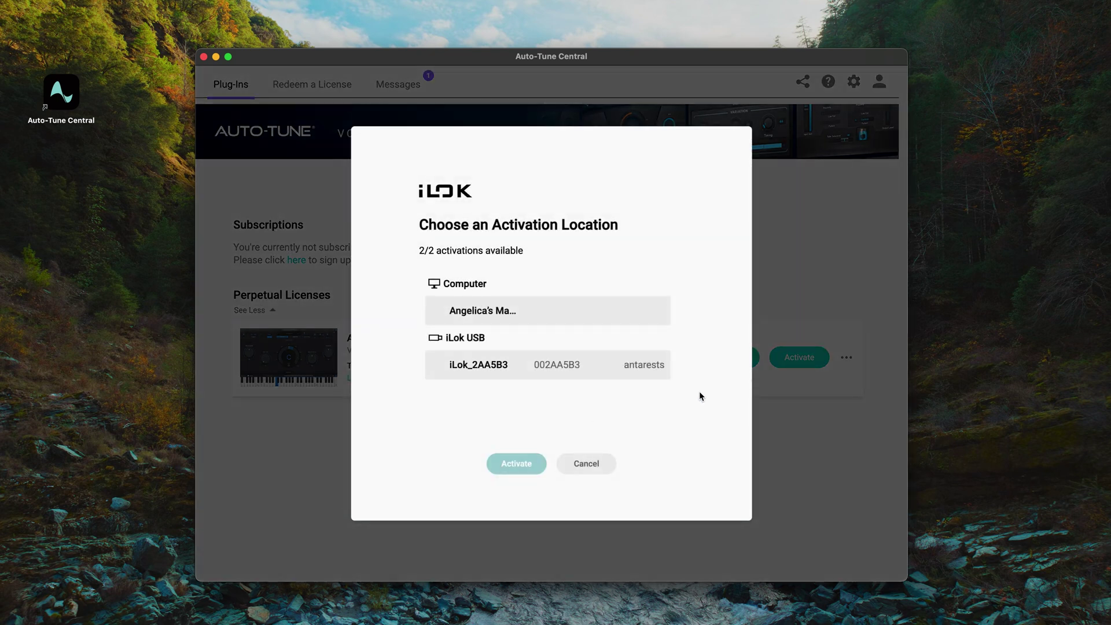
click(537, 315)
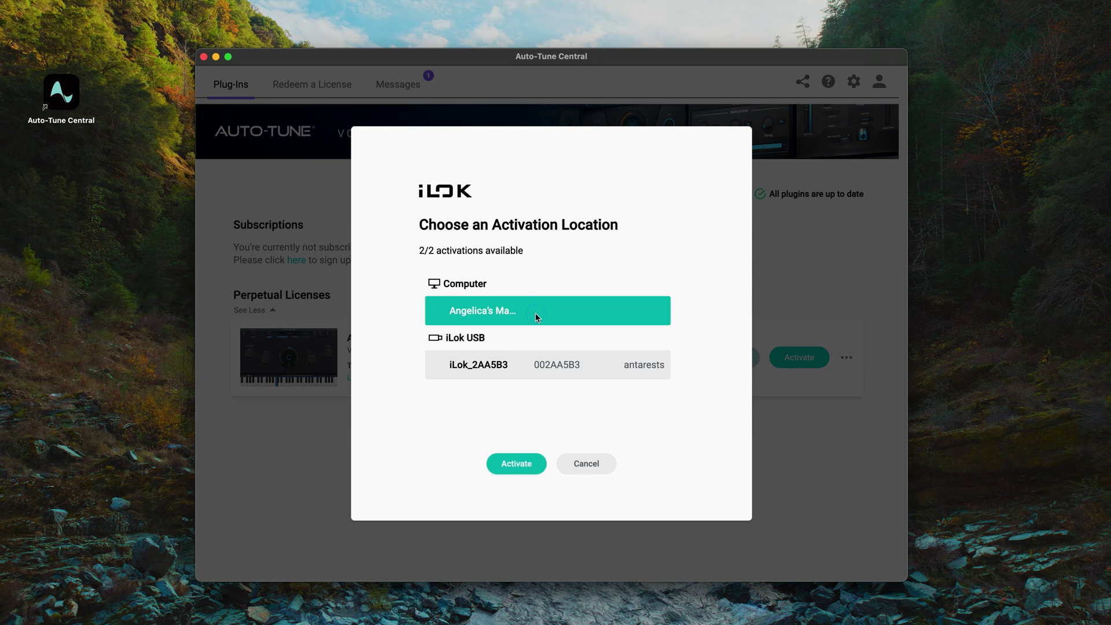
click(520, 371)
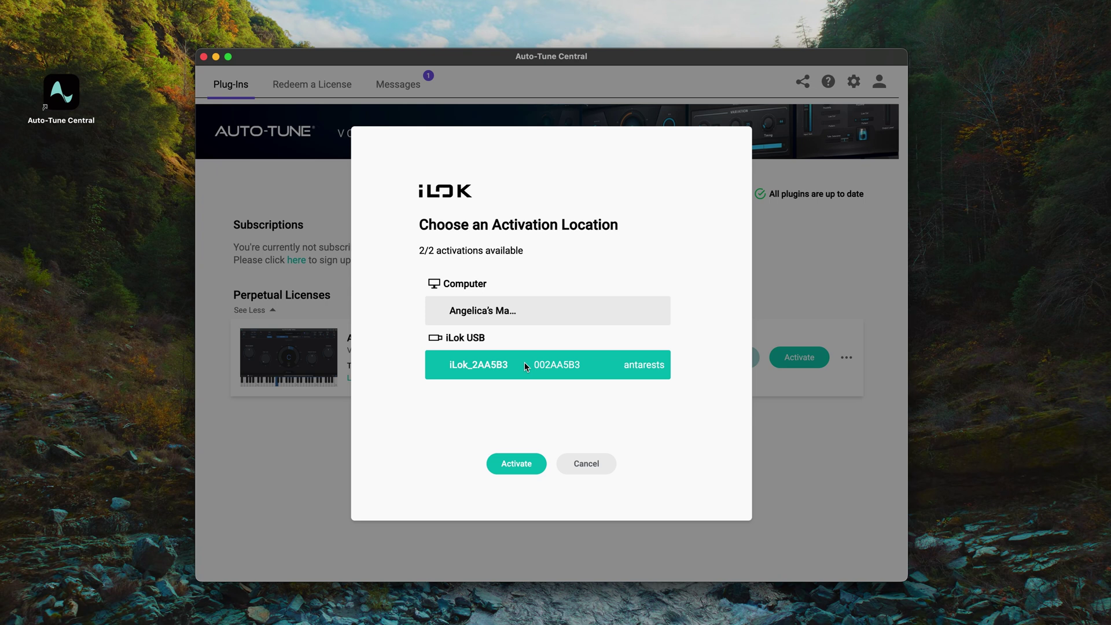
click(538, 464)
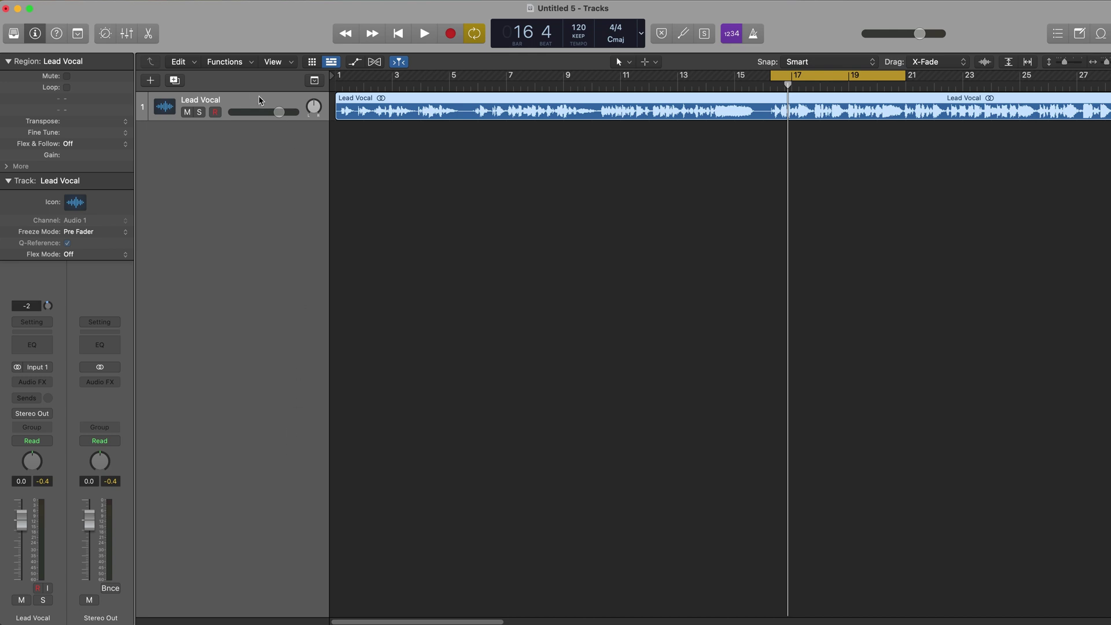
Insert Auto-Tune Pro (Stereo) on Lead Vocal, reposition its window, and start playback.
click(228, 108)
click(35, 382)
mouse_move(67, 417)
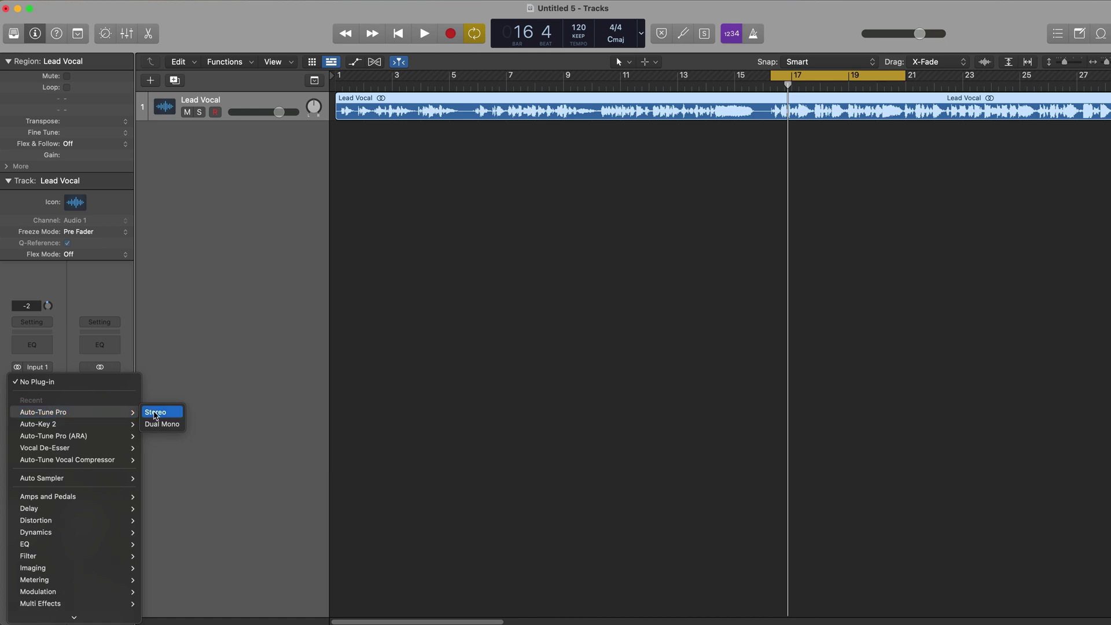
click(155, 412)
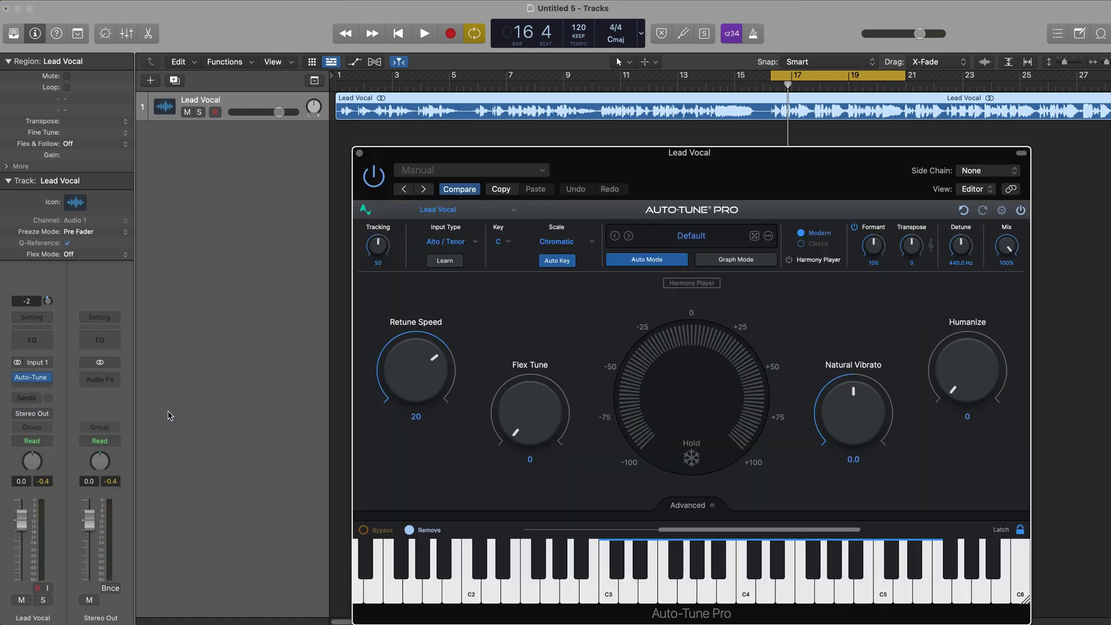
drag(669, 161, 585, 95)
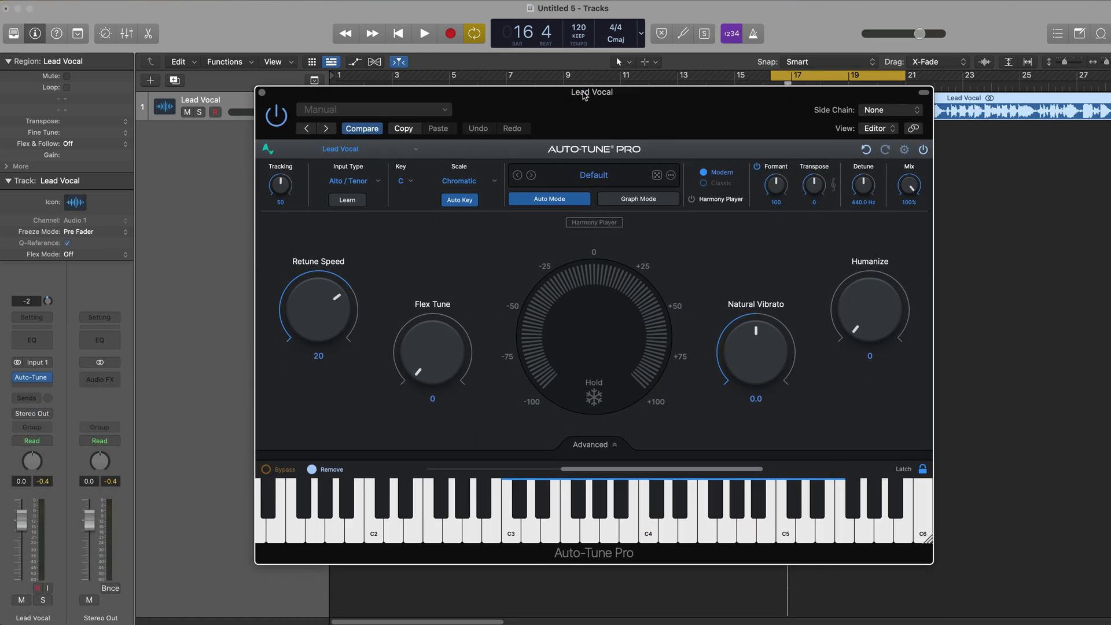
key(space)
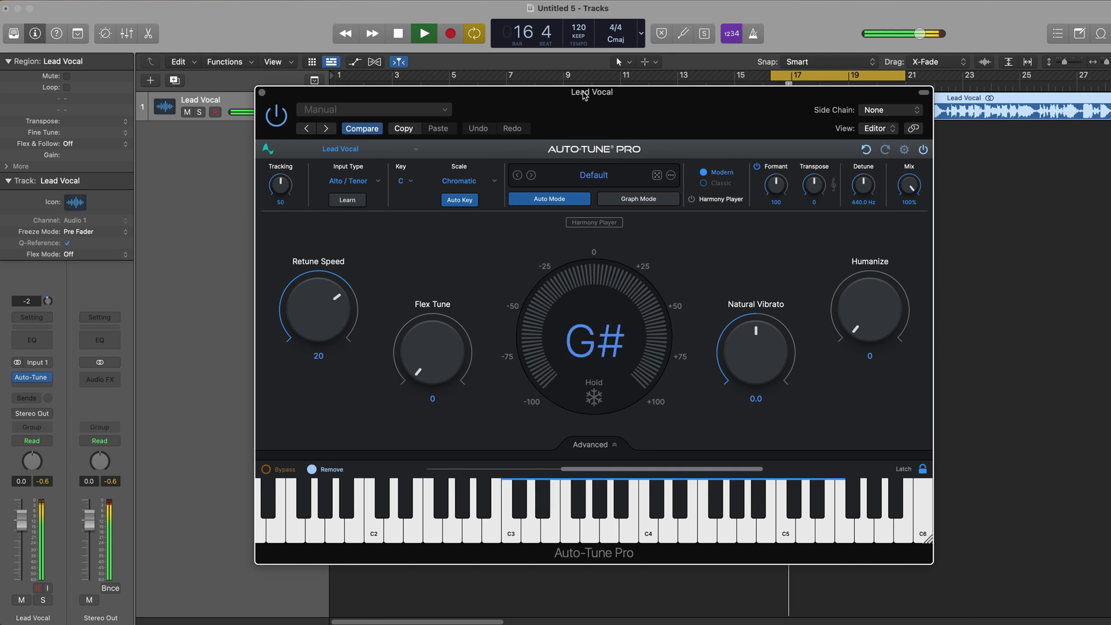